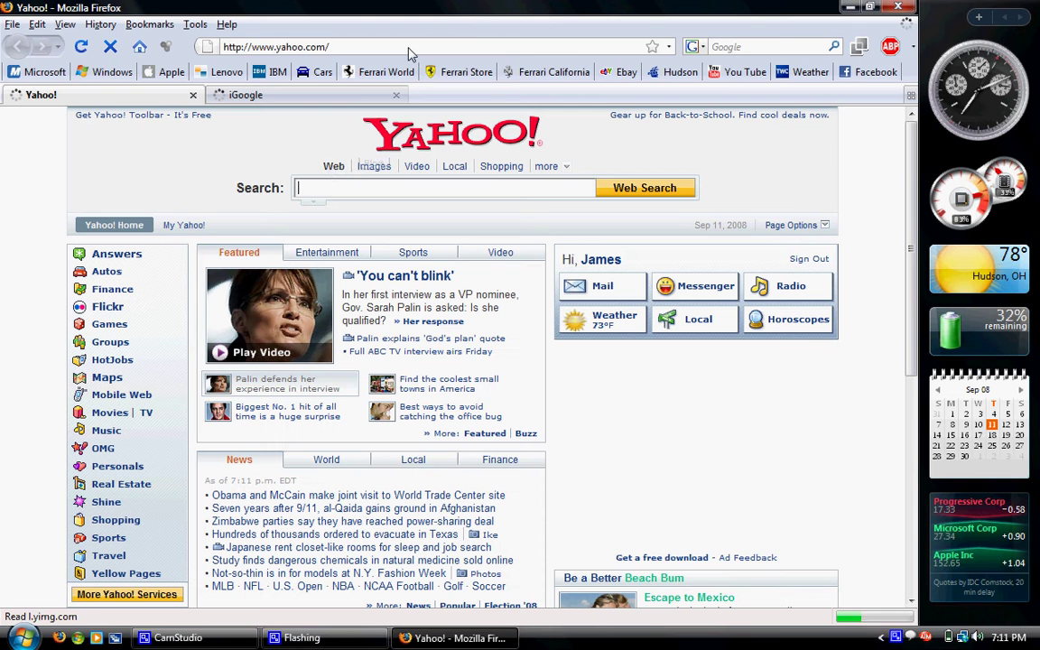
# - Load nvidia.com in Firefox's address bar
pyautogui.click(408, 52)
pyautogui.write('nvidia.co')
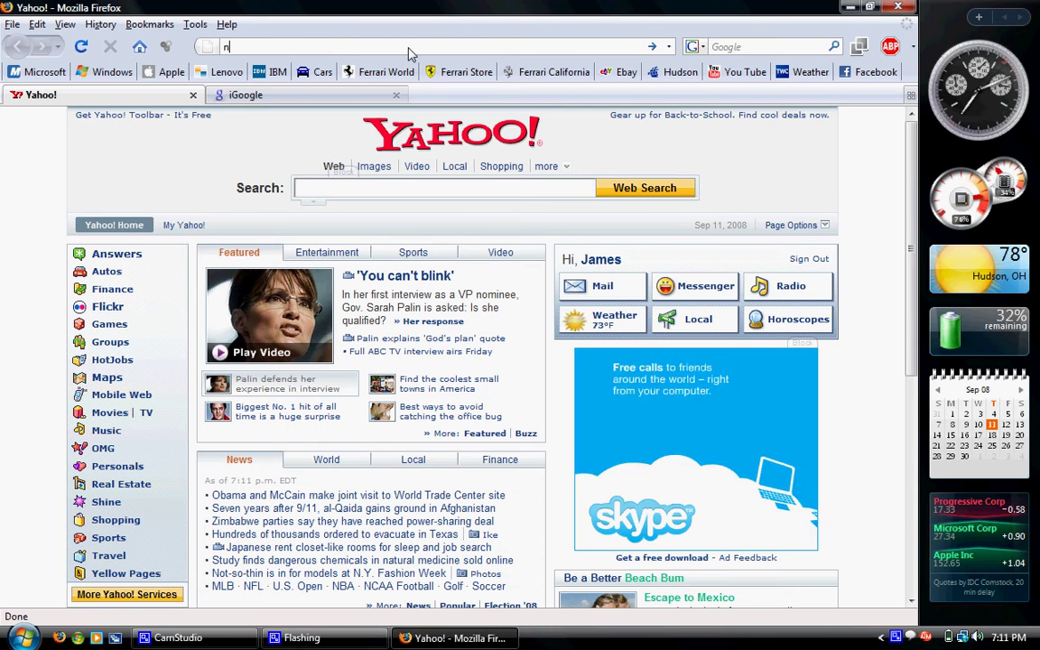
pyautogui.write('m')
pyautogui.press('Return')
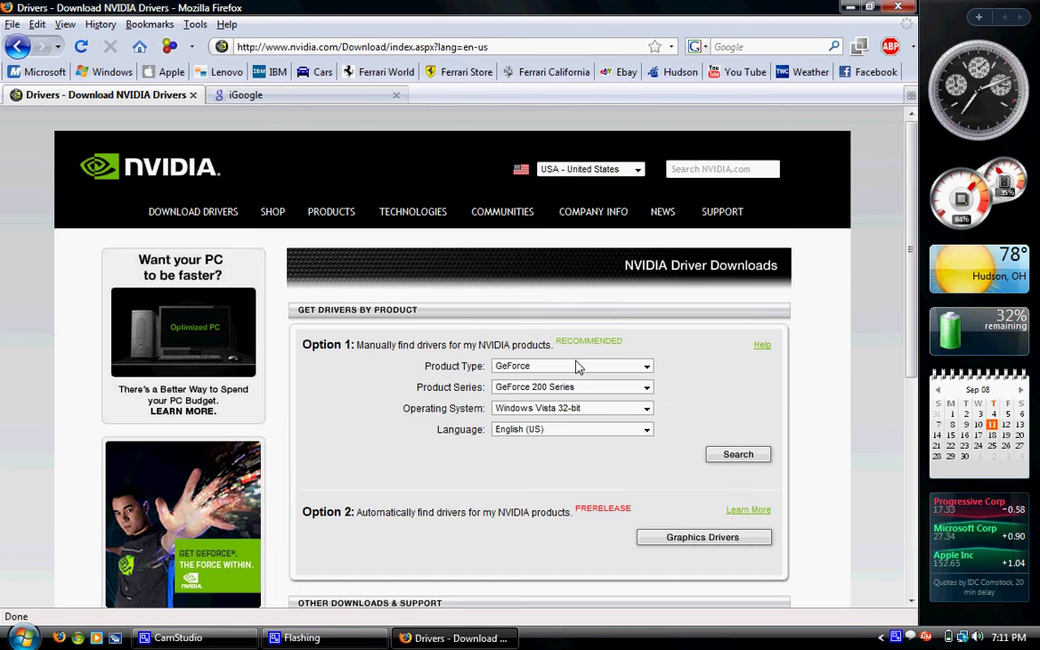
# - On the Download Drivers page, keep GeForce as the product type and close Firefox
pyautogui.click(579, 366)
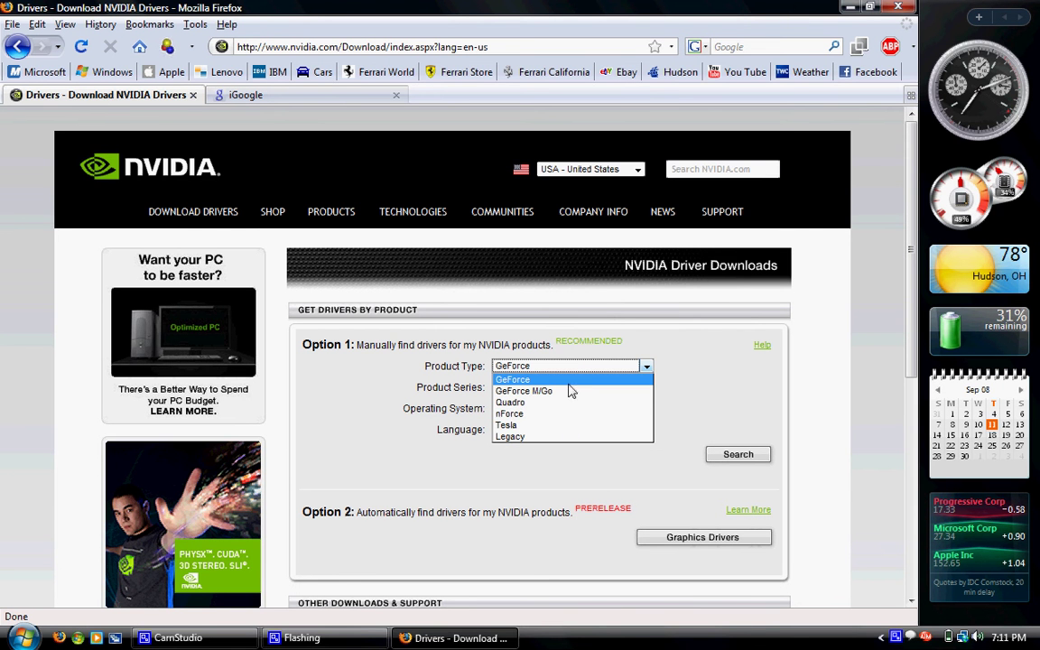
pyautogui.click(898, 7)
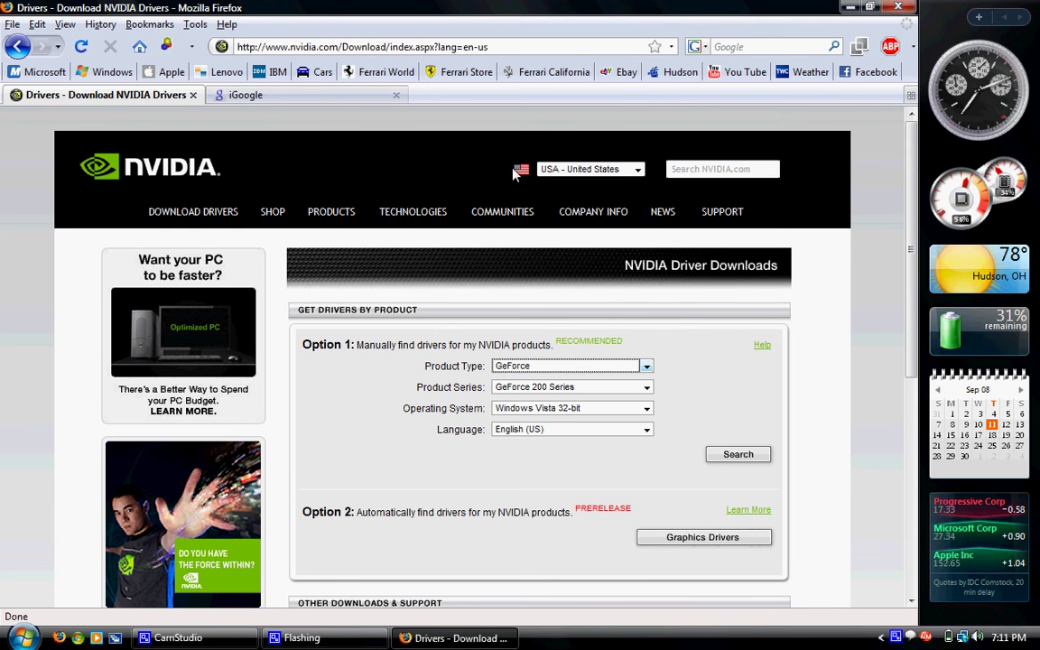
pyautogui.click(900, 8)
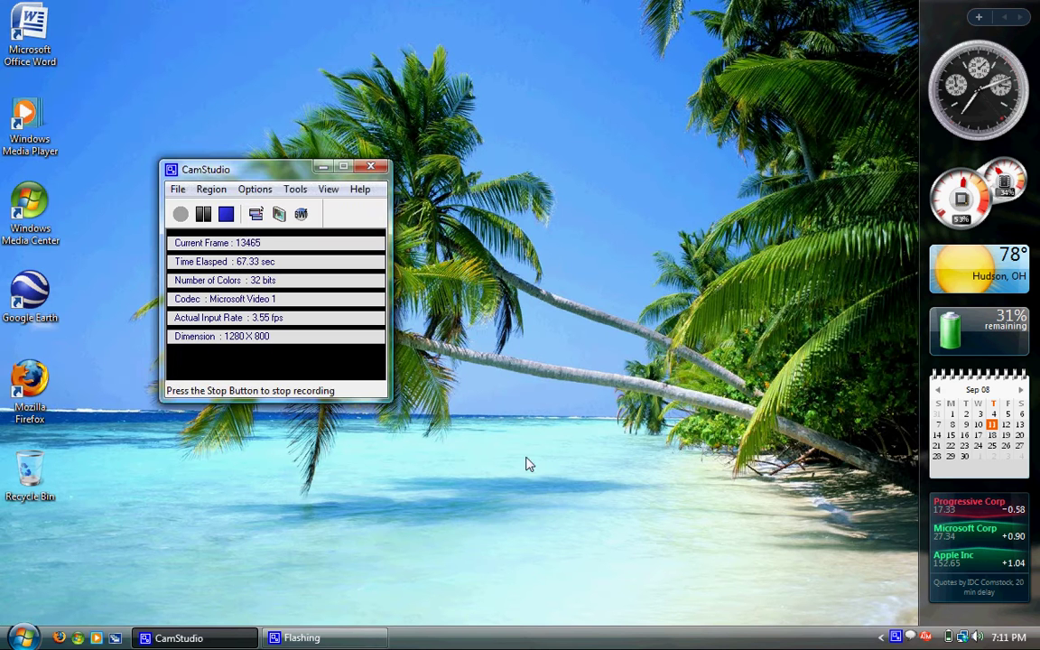
# - Launch NVIDIA Control Panel from the desktop's right-click menu
pyautogui.click(529, 464)
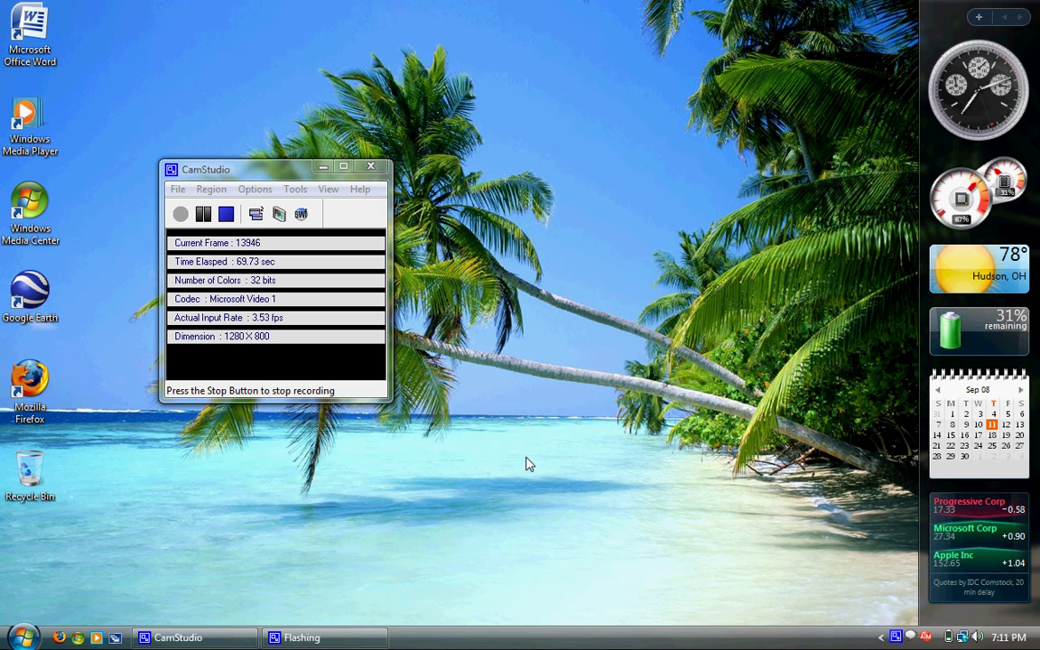
pyautogui.rightClick(529, 464)
pyautogui.click(565, 400)
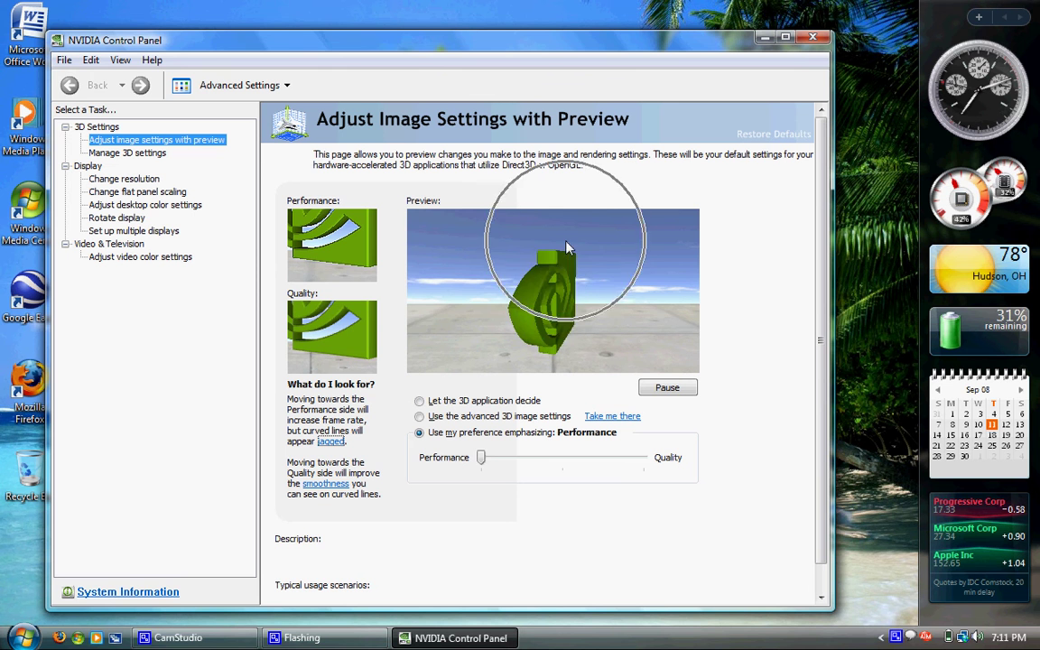
# - On Adjust desktop color settings, raise Digital Vibrance from 50% to 55%
pyautogui.click(163, 206)
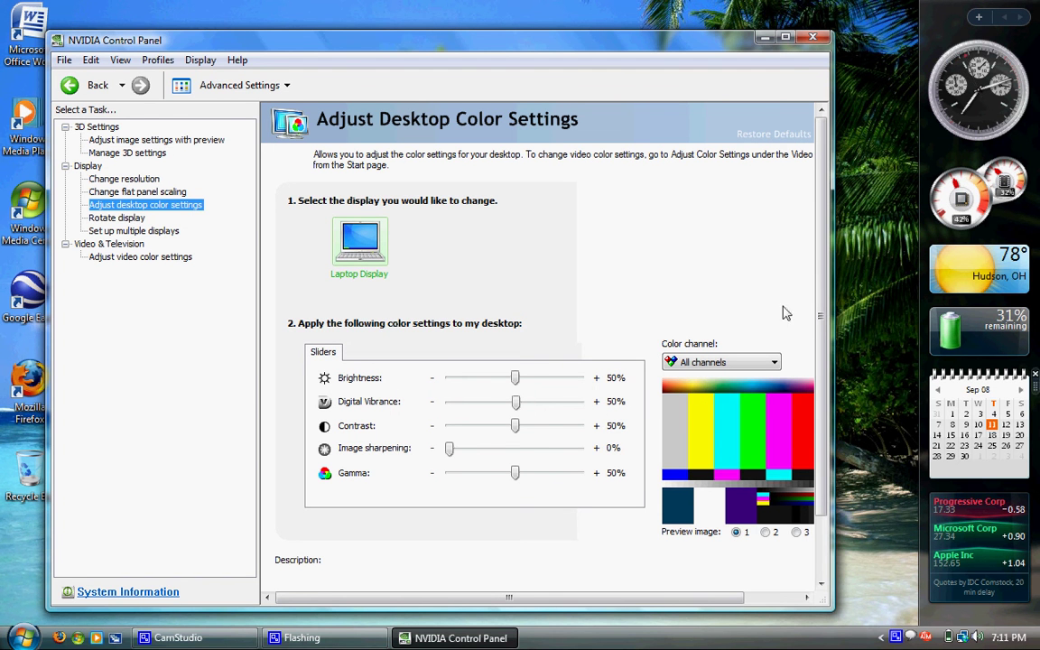
pyautogui.scroll(-1, 739, 290)
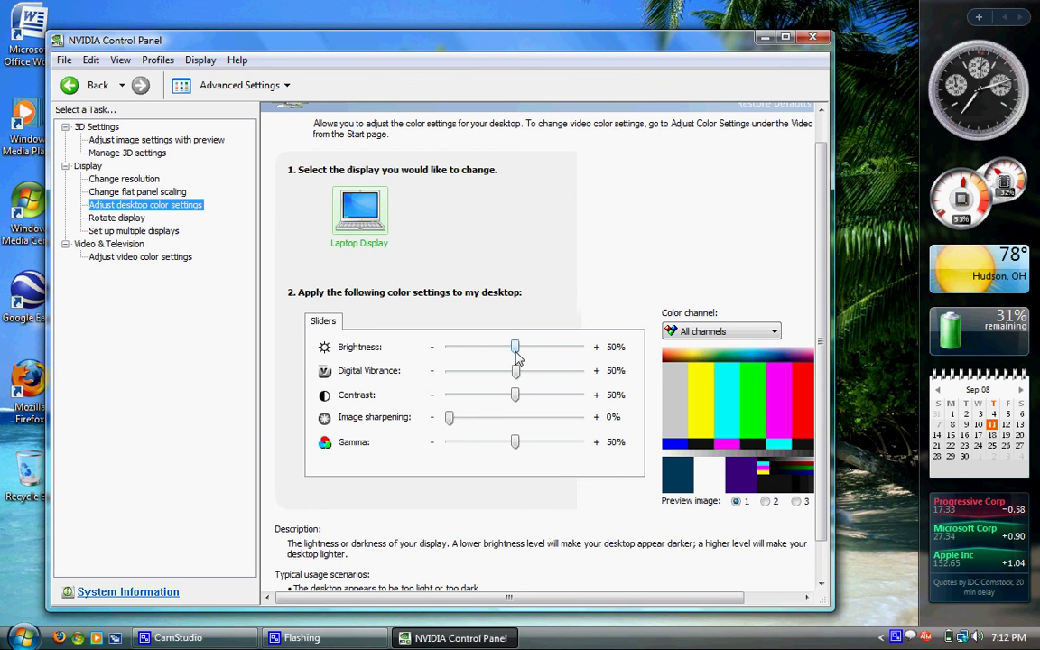
pyautogui.moveTo(515, 371); pyautogui.dragTo(418, 391)
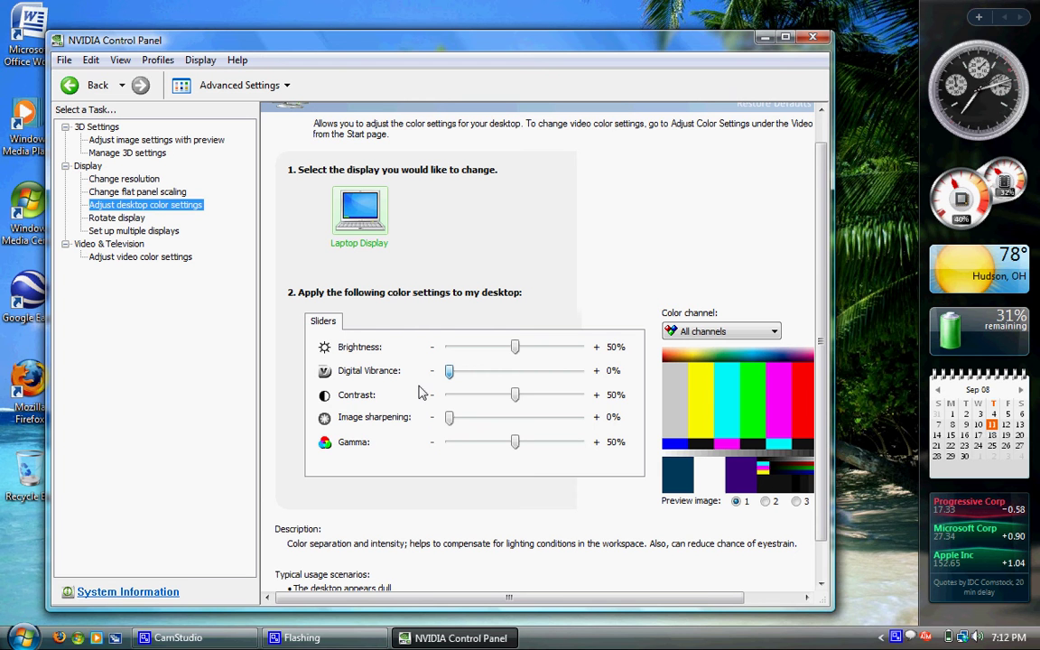
pyautogui.moveTo(449, 382); pyautogui.dragTo(518, 382)
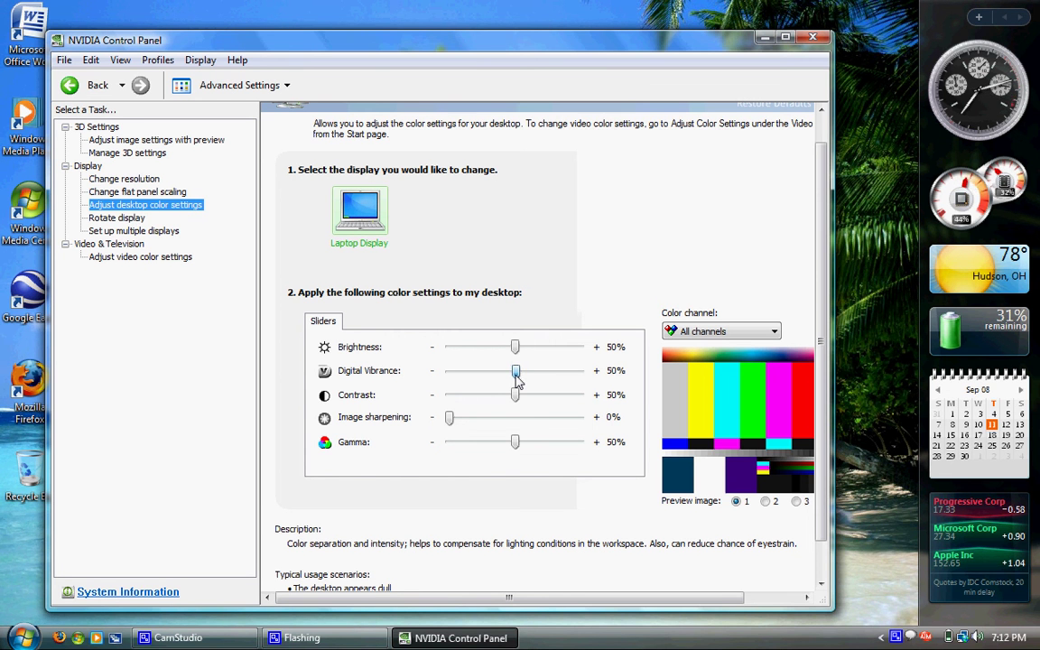
pyautogui.moveTo(518, 381); pyautogui.dragTo(550, 397)
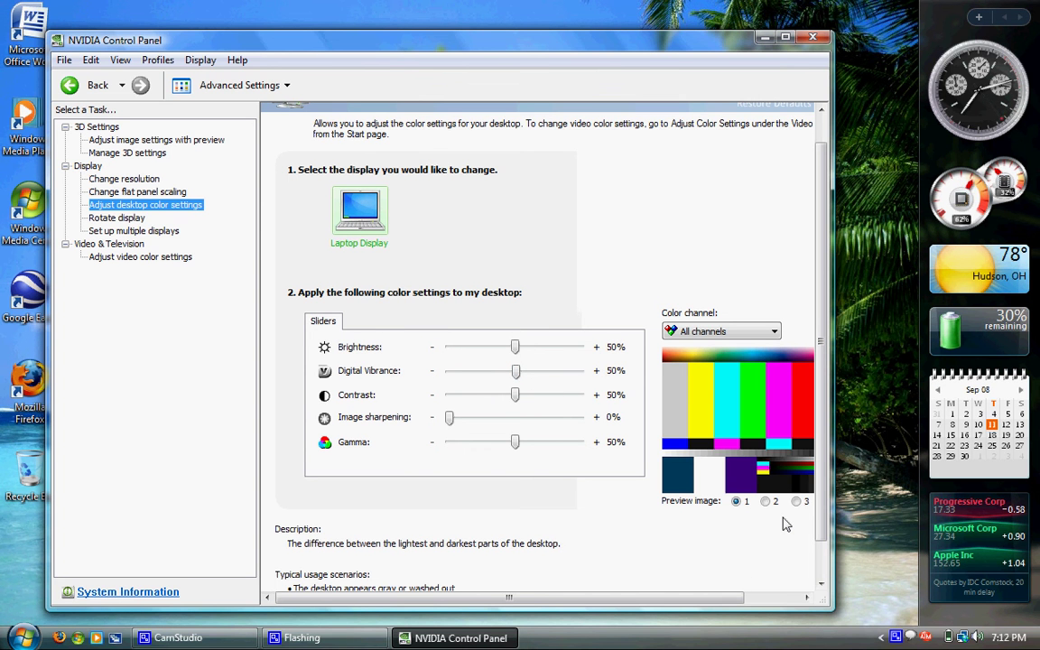
pyautogui.press('Right')
pyautogui.press('Right')
pyautogui.press('Right')
pyautogui.press('Right')
pyautogui.press('Right')
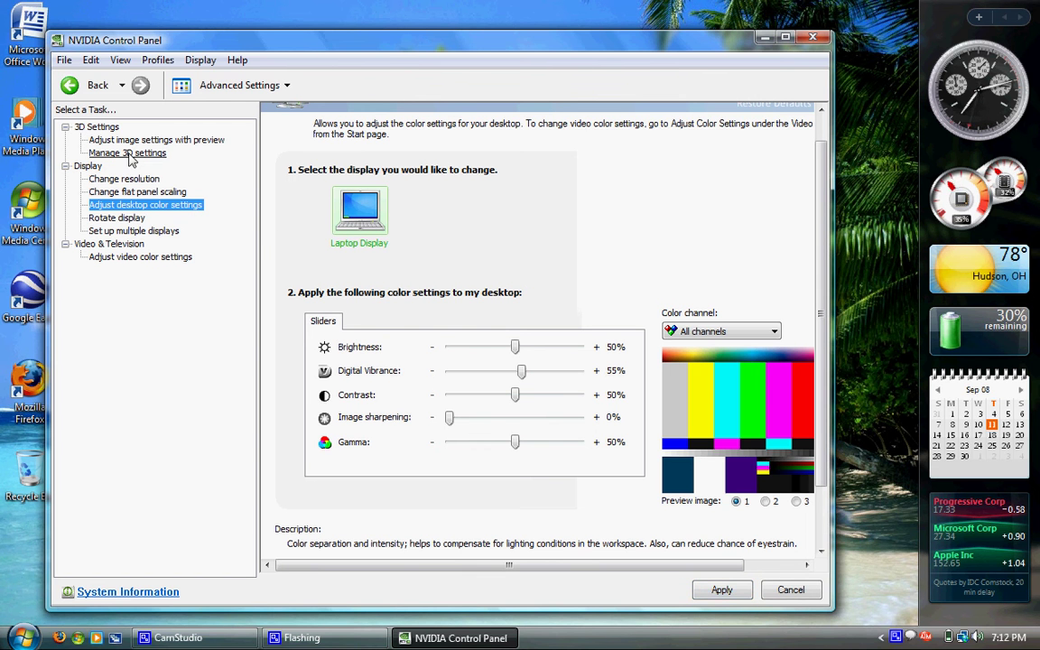
# - Verify the 3D image preview page emphasizes Performance, then start Chess Titans from All Programs > Games
pyautogui.click(122, 143)
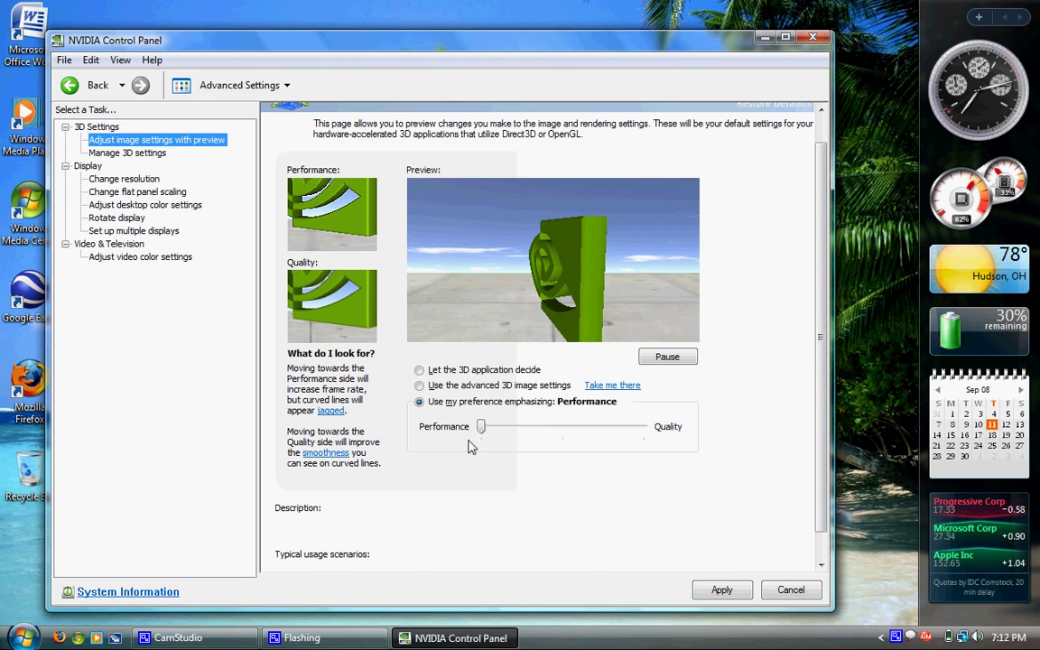
pyautogui.moveTo(482, 424)
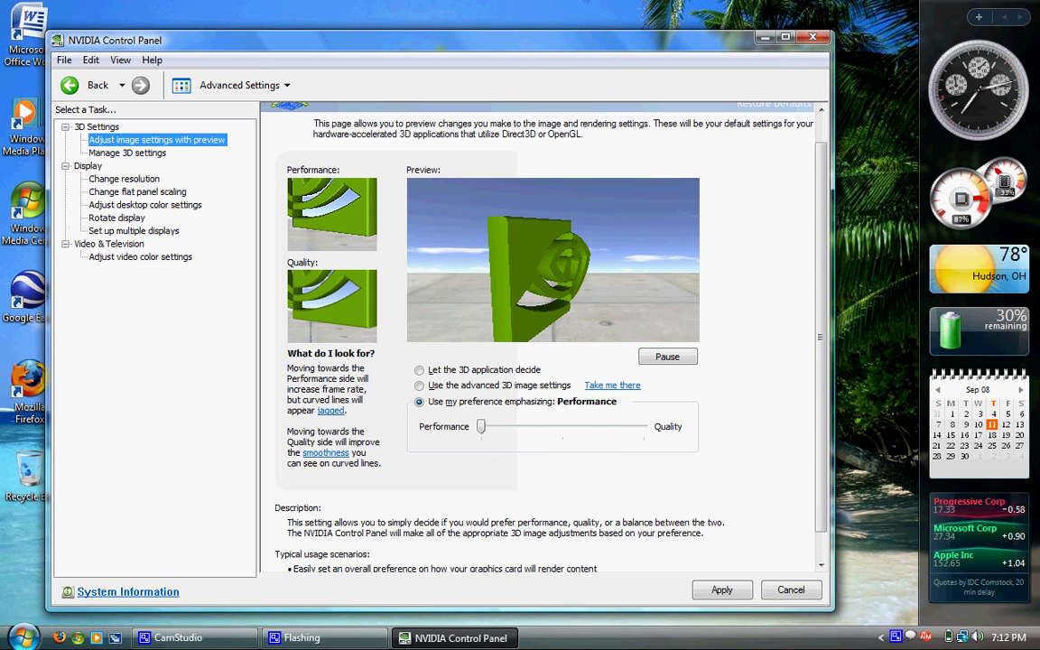
pyautogui.press('super')
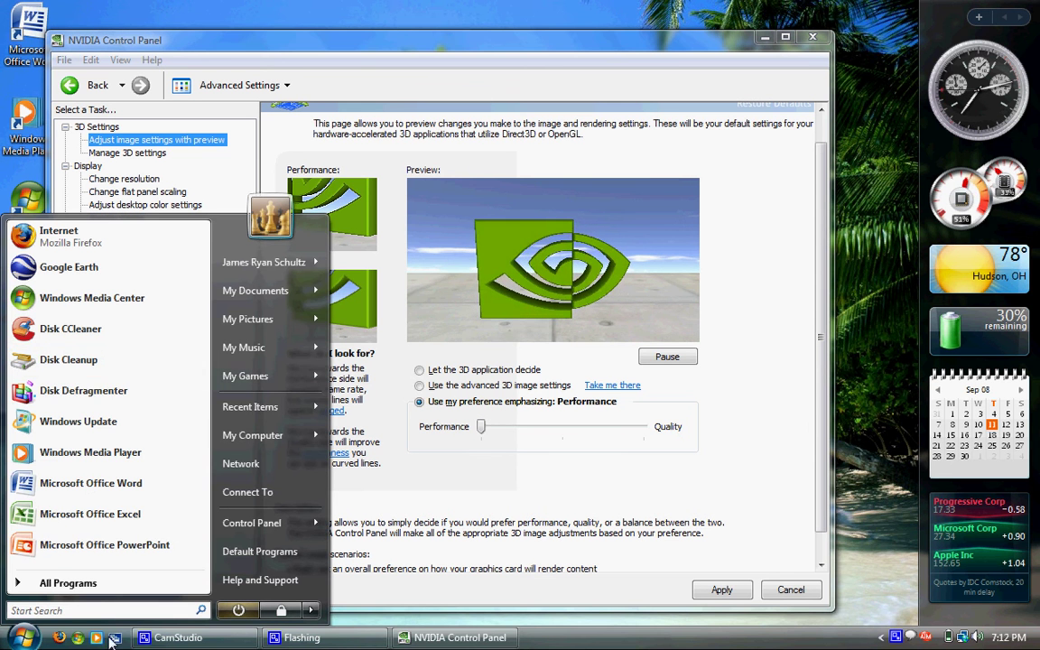
pyautogui.click(97, 584)
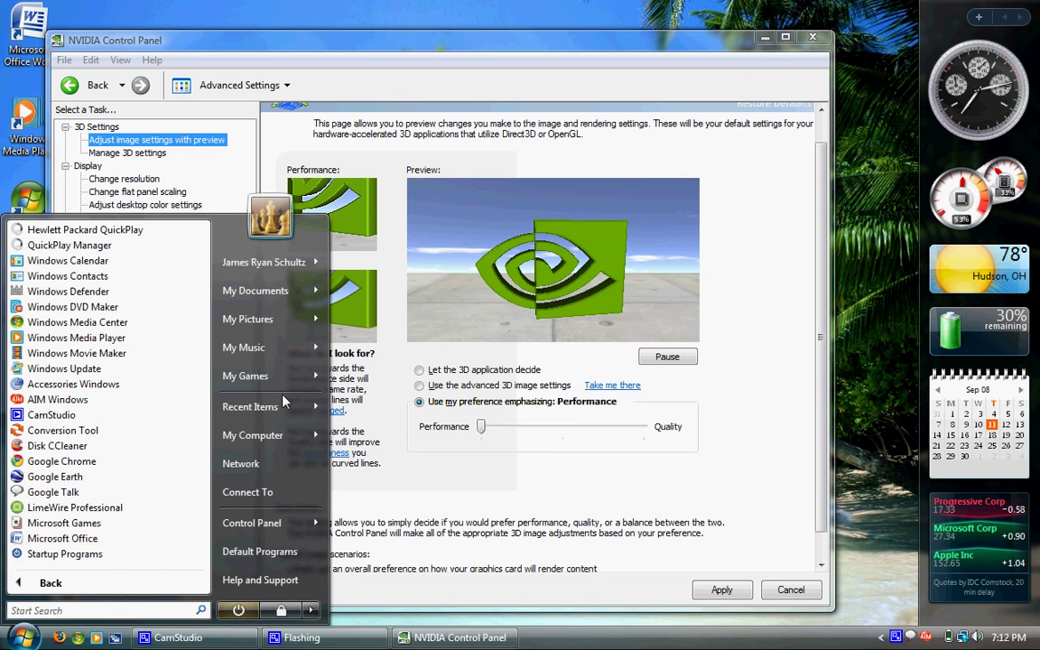
pyautogui.moveTo(245, 376)
pyautogui.click(391, 374)
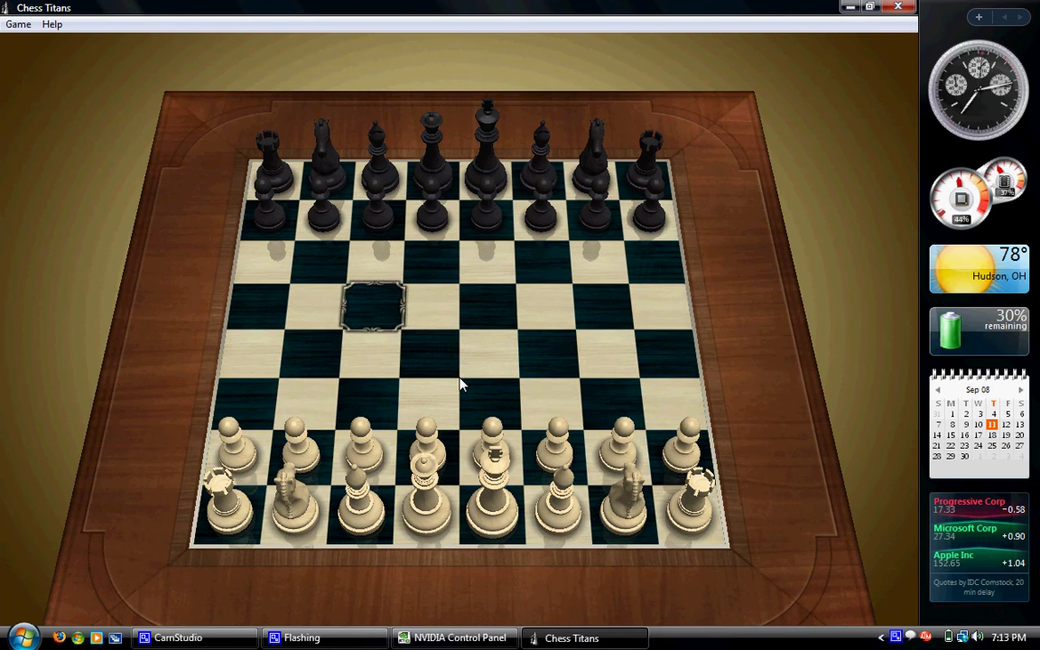
# - Confirm Chess Titans graphics quality is at maximum, then bring NVIDIA Control Panel back in front
pyautogui.press('F5')
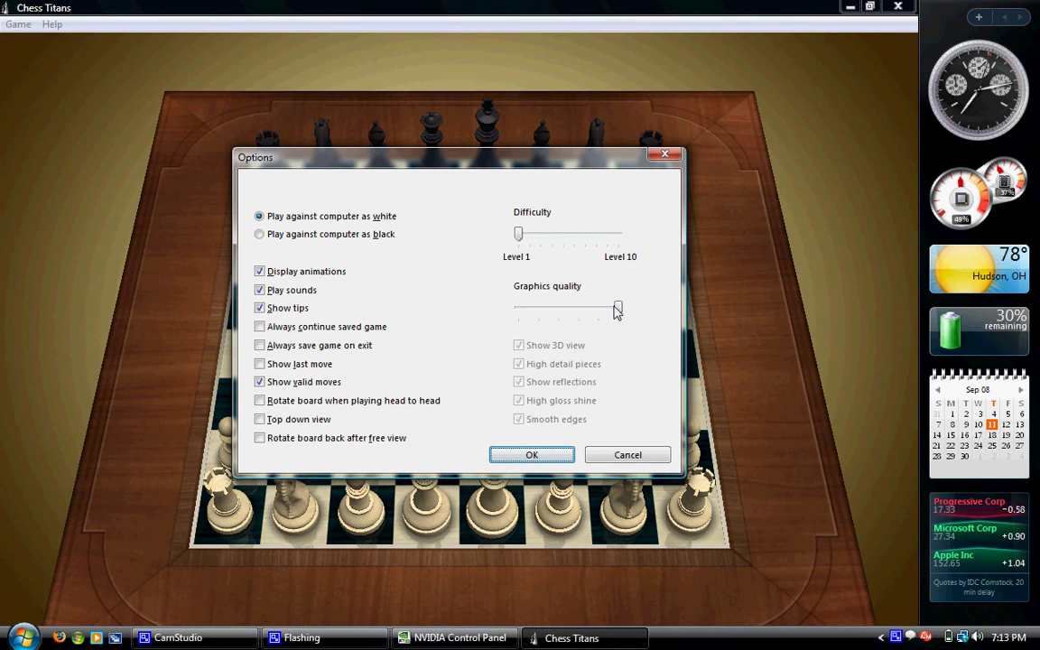
pyautogui.click(617, 307)
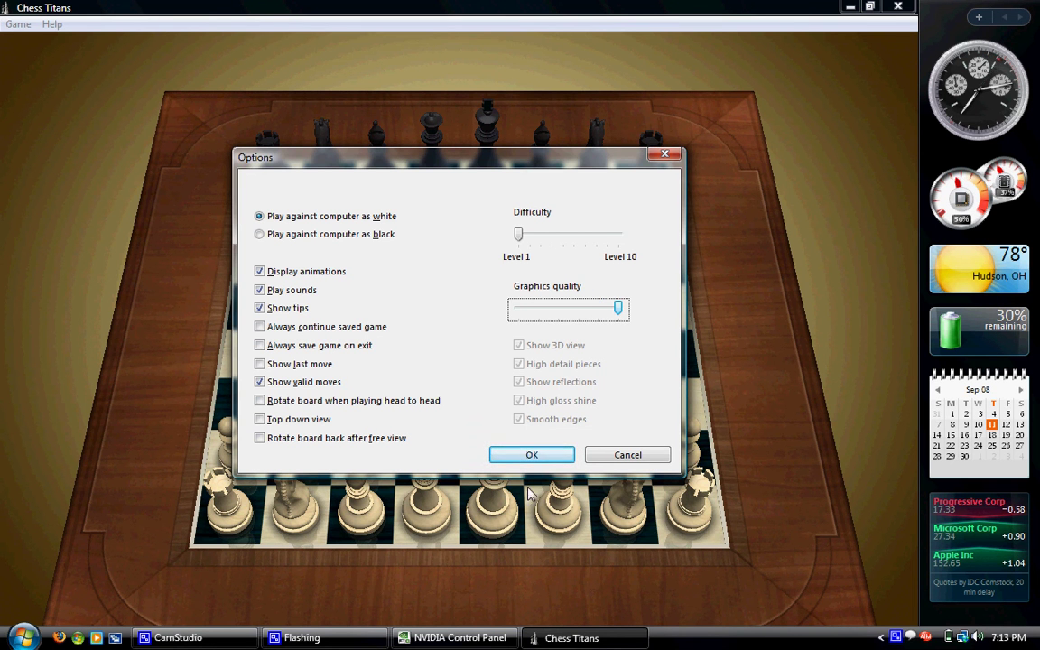
pyautogui.click(532, 455)
pyautogui.click(485, 638)
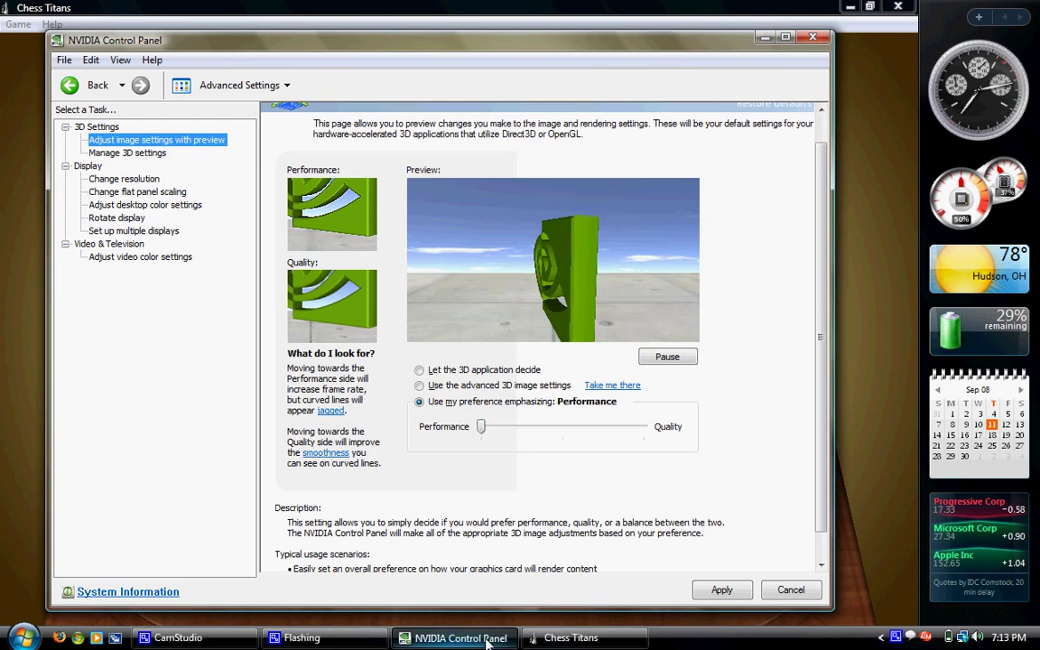
# - Switch the 3D preference to 'Let the 3D application decide' and minimize the panel to show the chess board
pyautogui.click(456, 371)
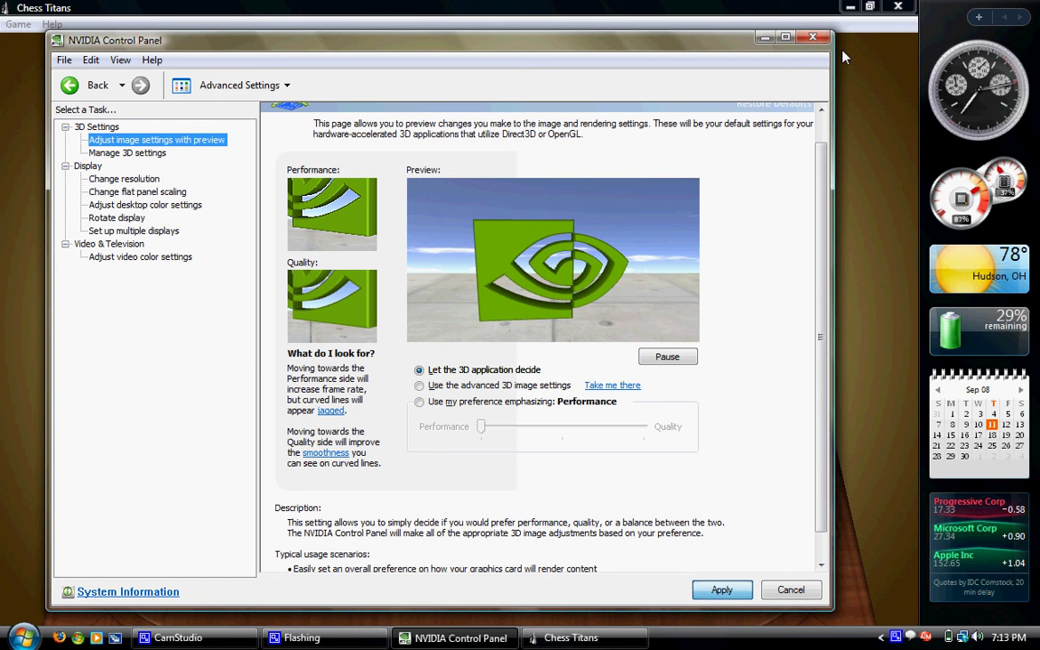
pyautogui.click(622, 7)
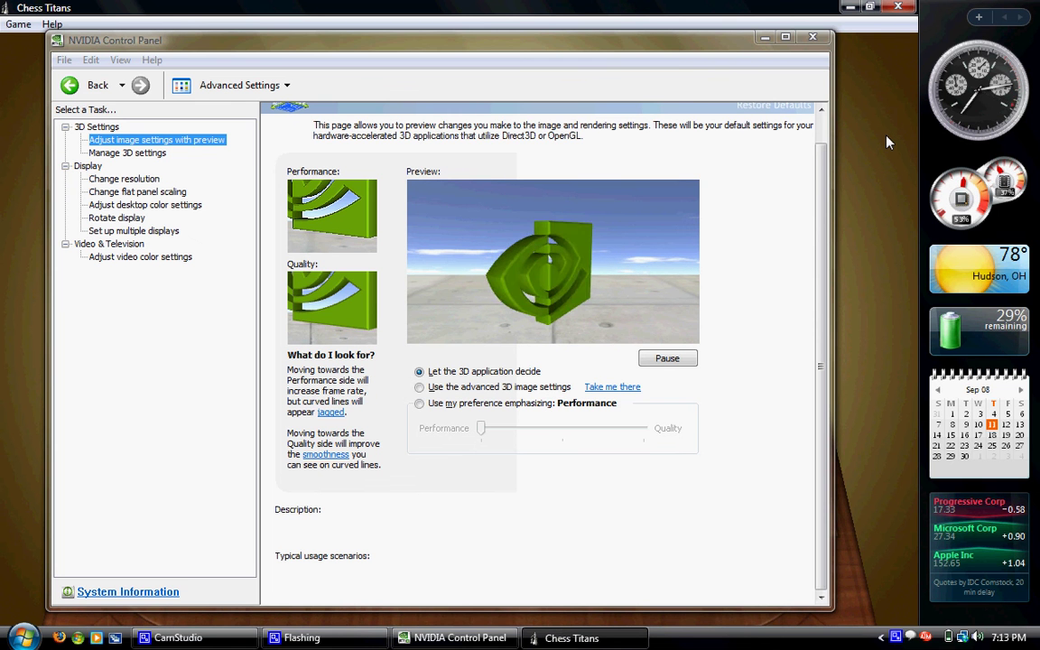
pyautogui.click(765, 38)
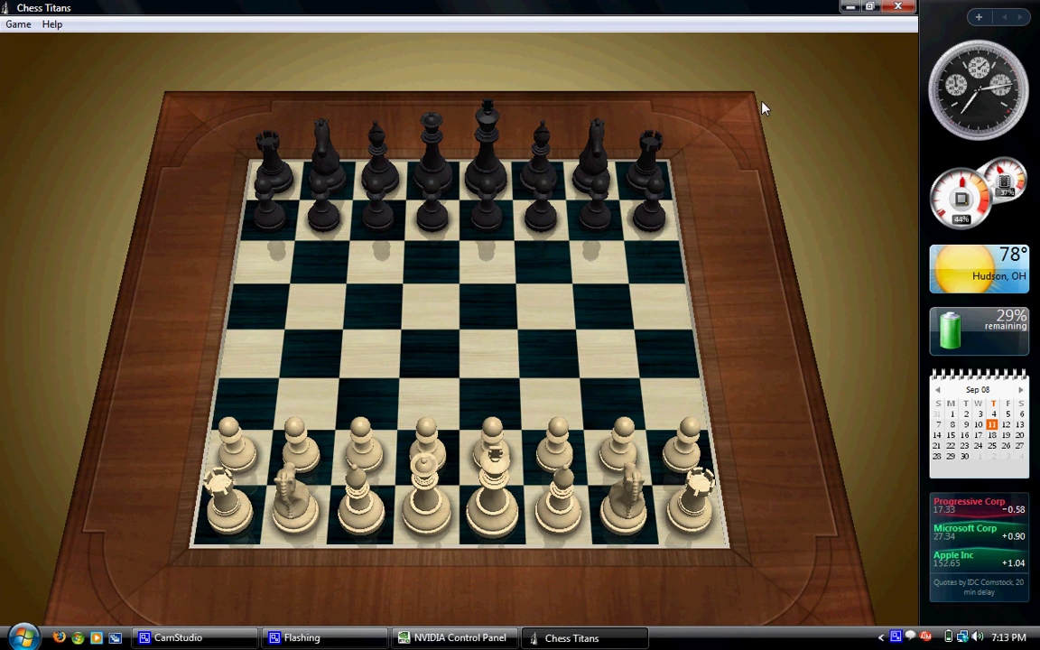
# - Quit Chess Titans and relaunch it from the Start menu
pyautogui.click(897, 8)
pyautogui.click(22, 637)
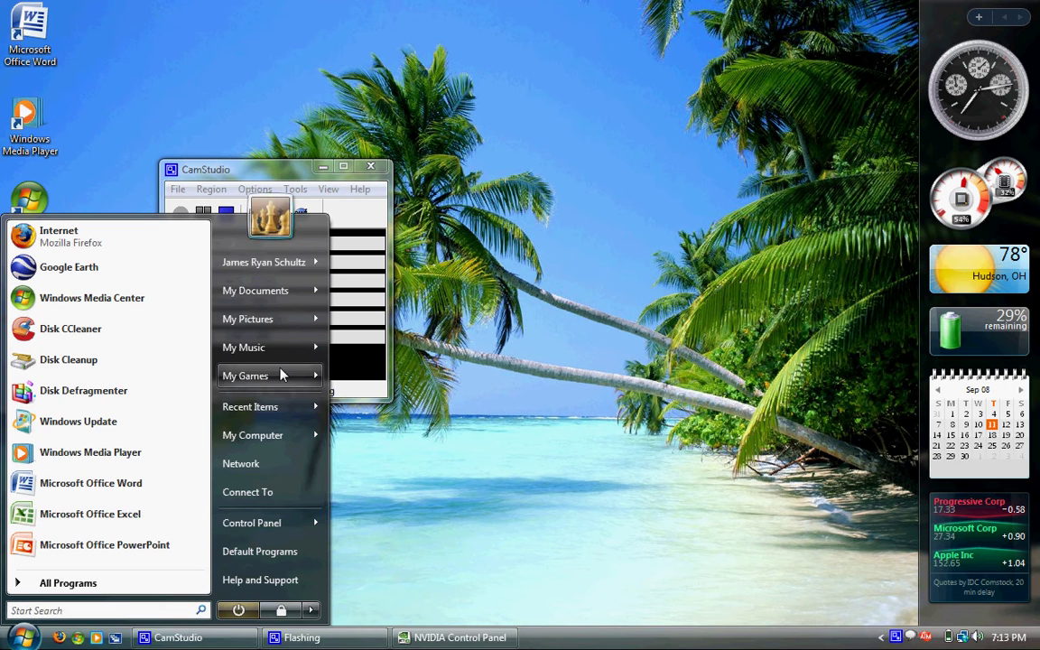
pyautogui.moveTo(284, 371)
pyautogui.click(365, 371)
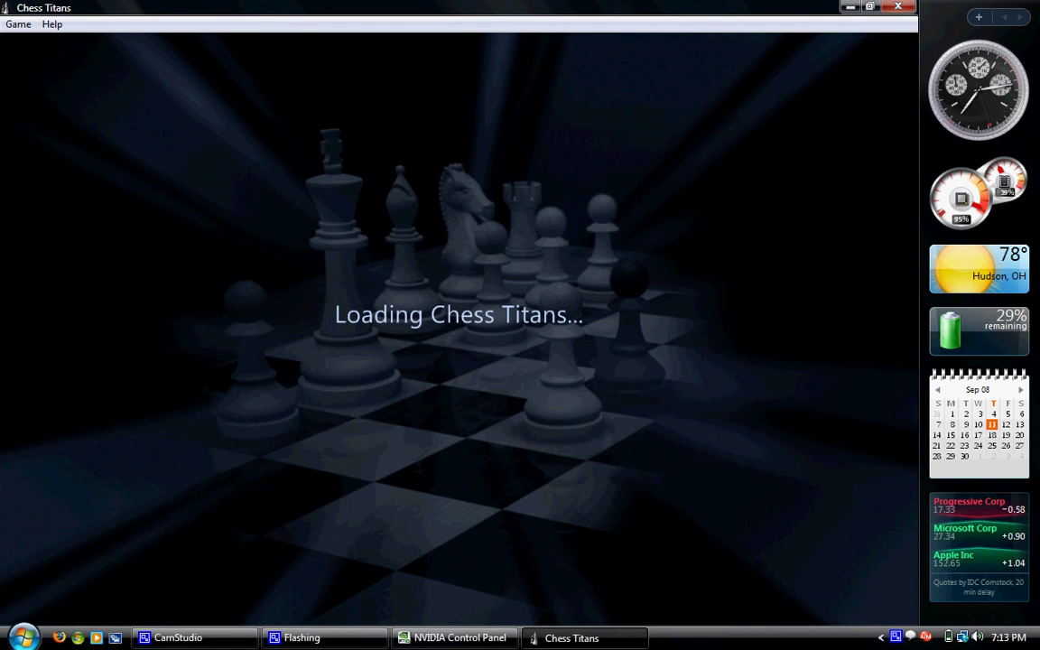
pyautogui.click(22, 638)
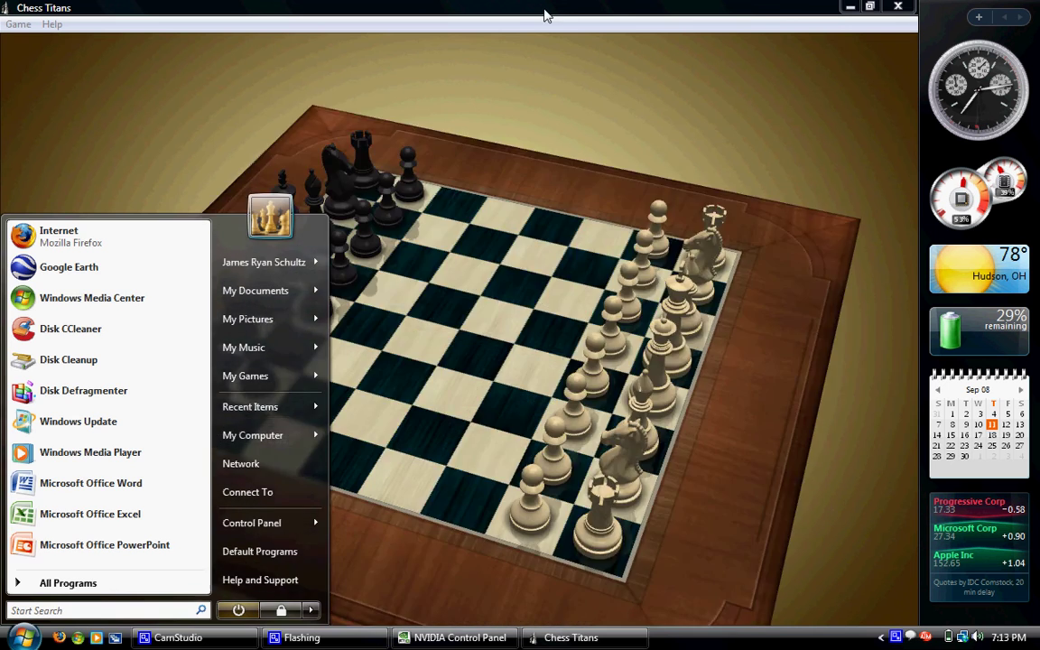
pyautogui.click(545, 15)
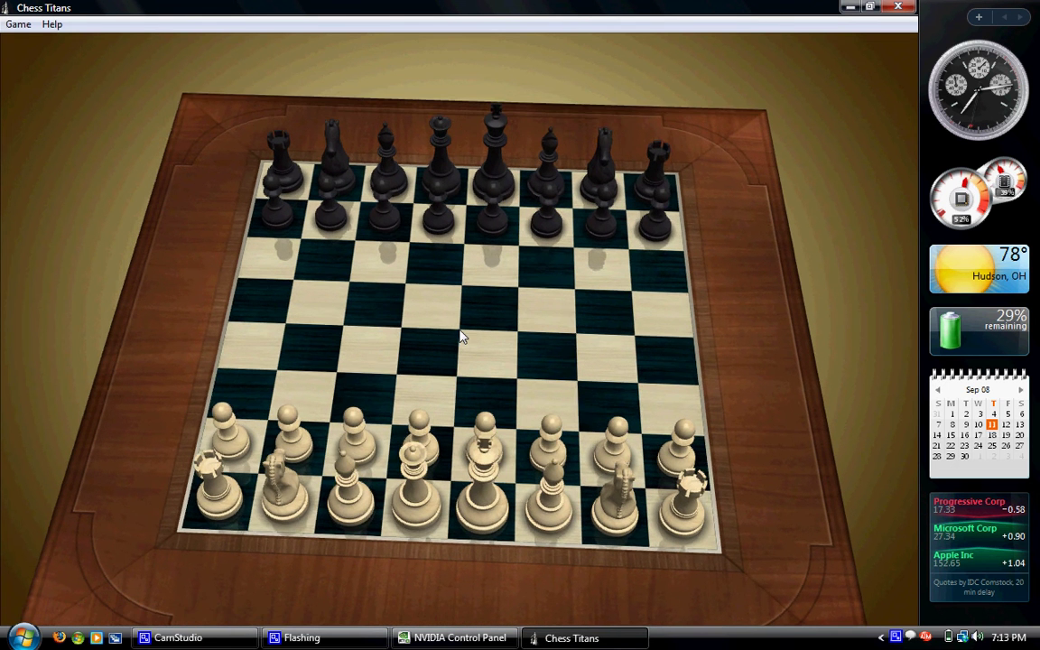
# - Move the white knight from b1 to c3, then close the game with Alt+F4
pyautogui.click(255, 463)
pyautogui.click(352, 398)
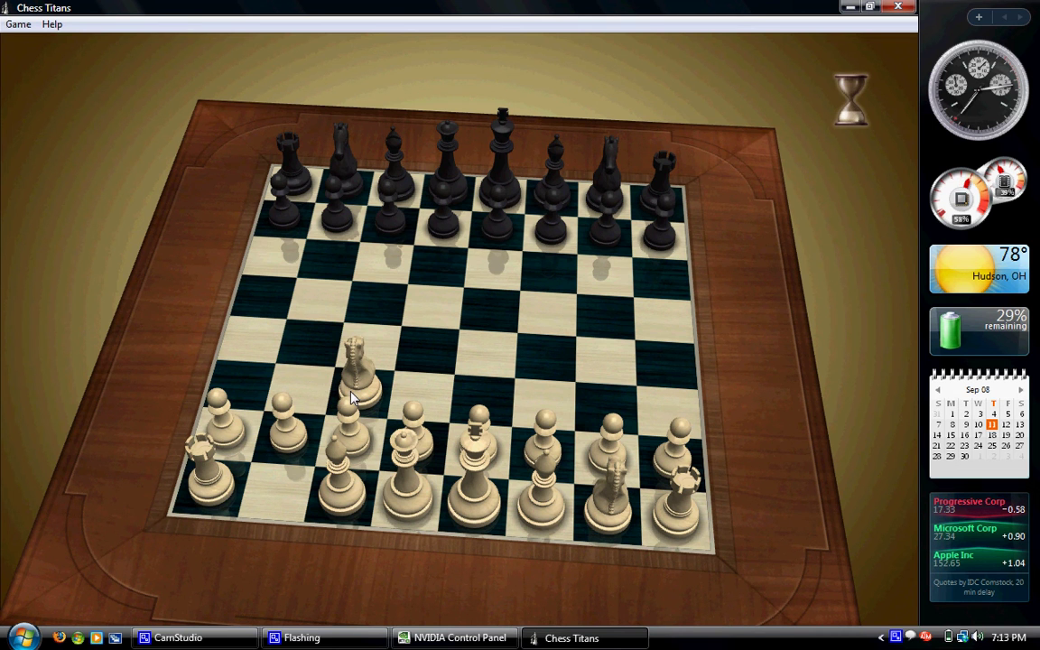
pyautogui.hotkey('alt', 'F4')
# - Discard the chess game, then select 'Use my preference emphasizing Performance' and apply it
pyautogui.press('n')
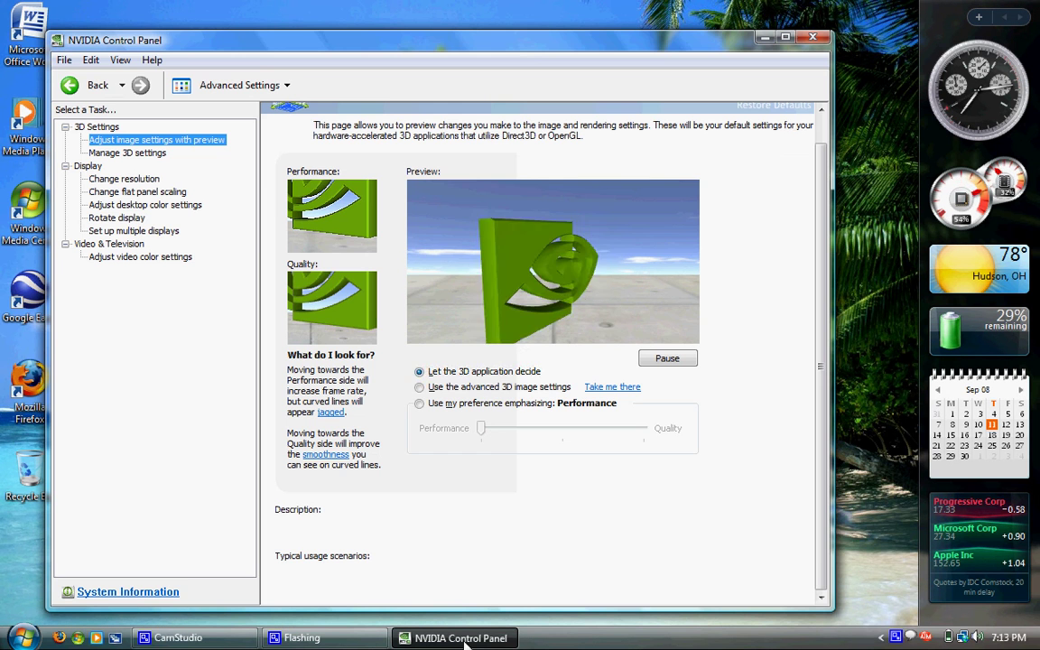
pyautogui.click(456, 637)
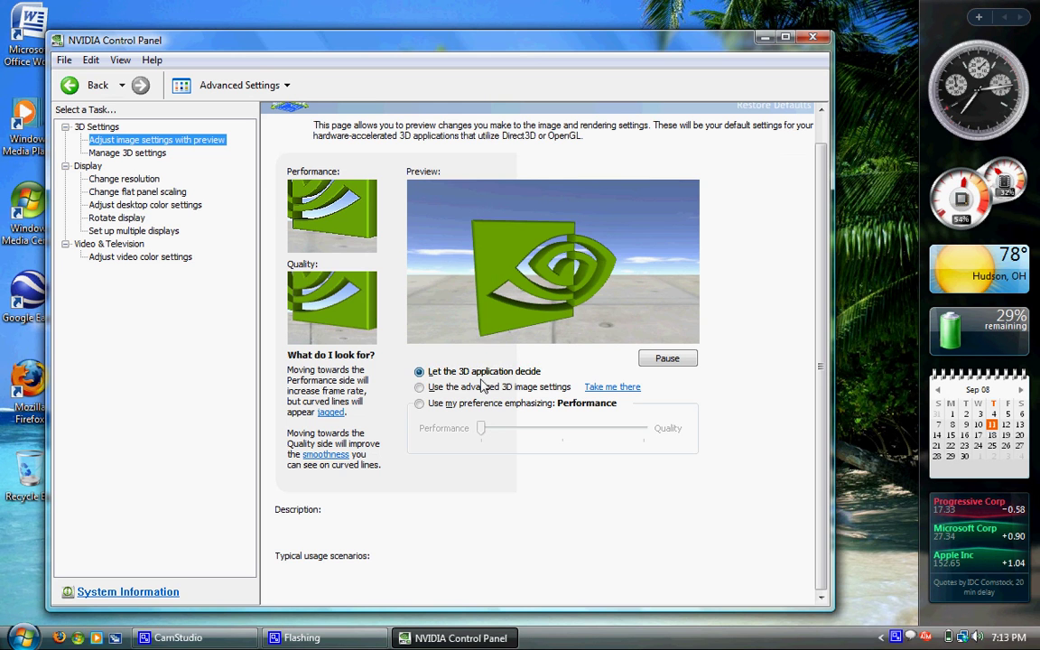
pyautogui.click(476, 408)
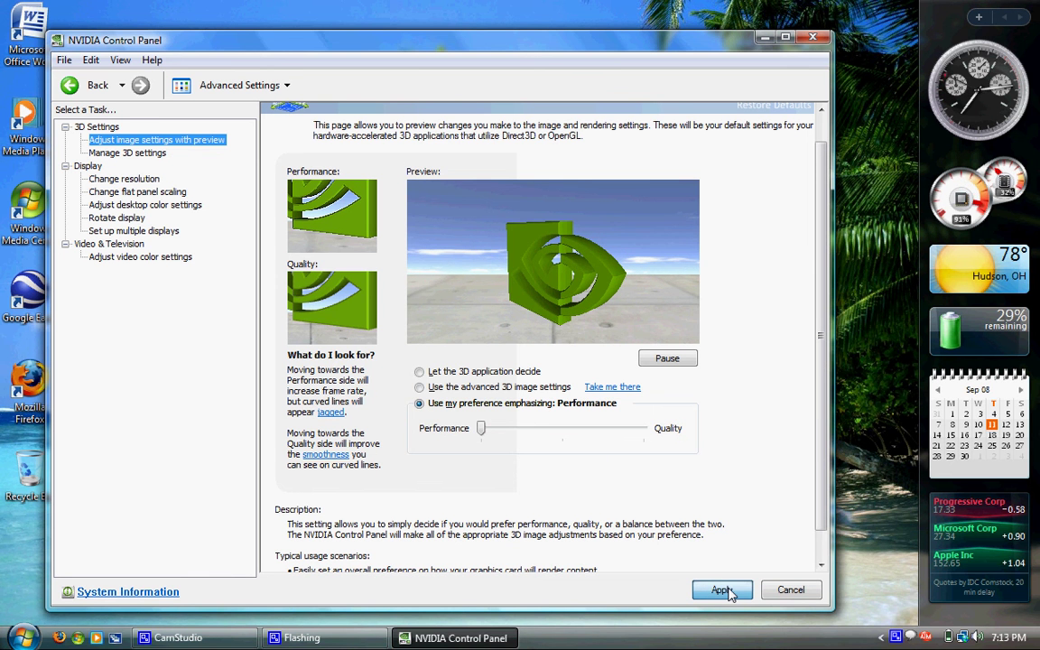
pyautogui.click(722, 590)
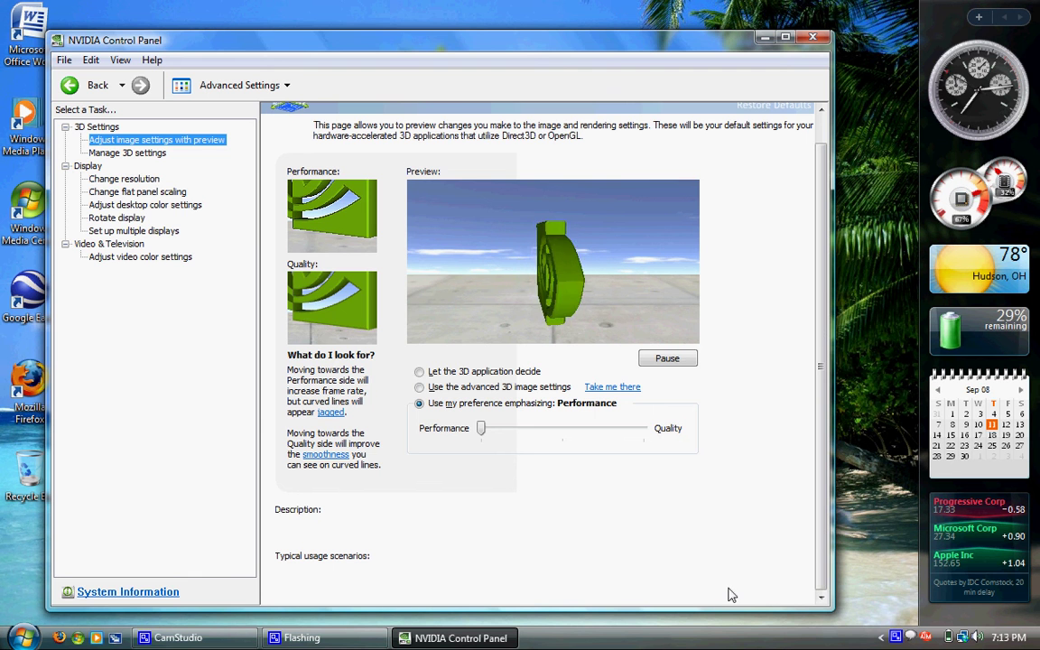
# - Check Digital Vibrance still reads 55%, then return to the 3D image preview page
pyautogui.click(461, 637)
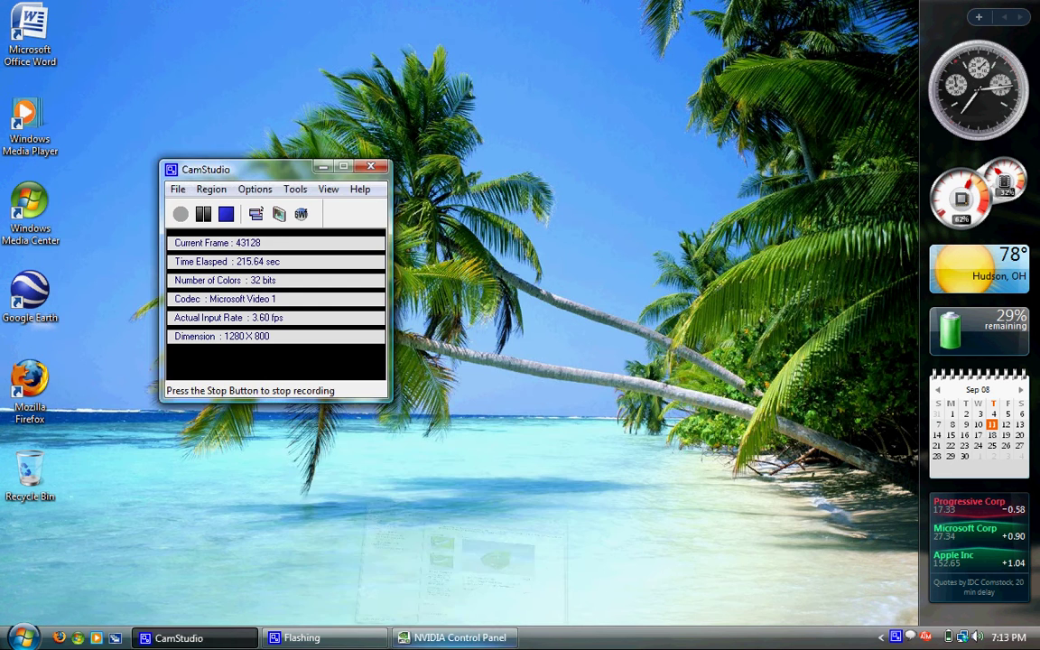
pyautogui.click(460, 637)
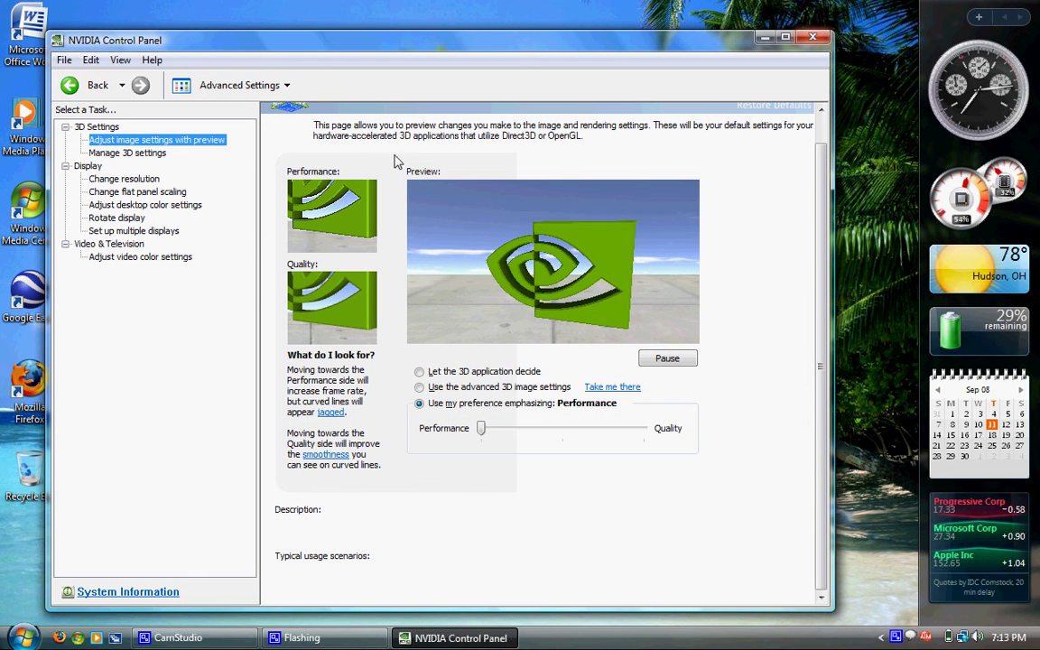
pyautogui.click(129, 207)
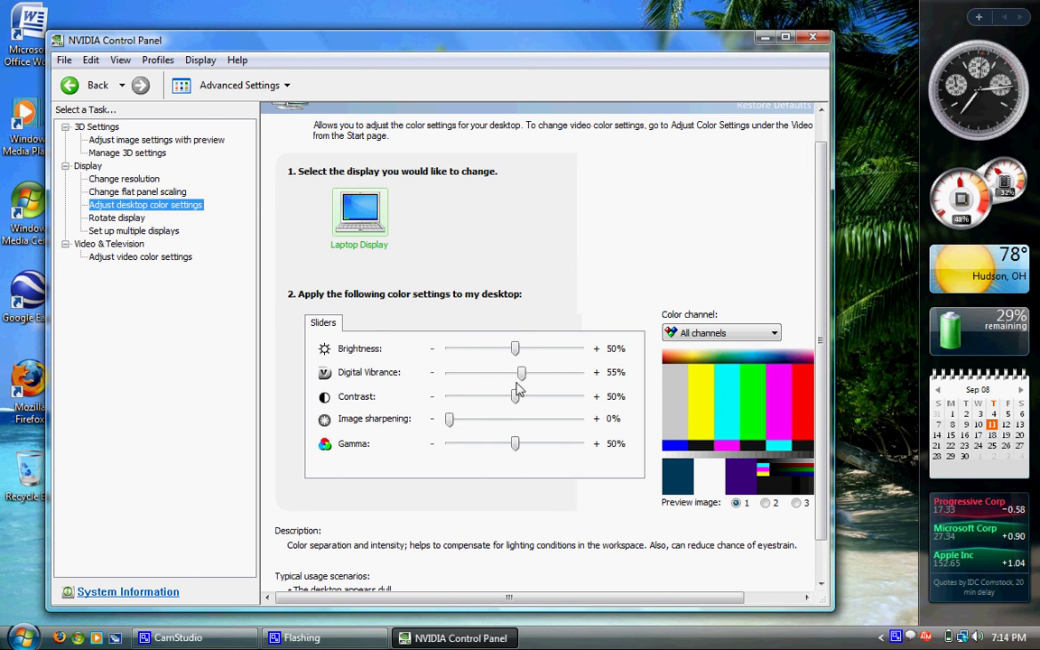
pyautogui.click(117, 140)
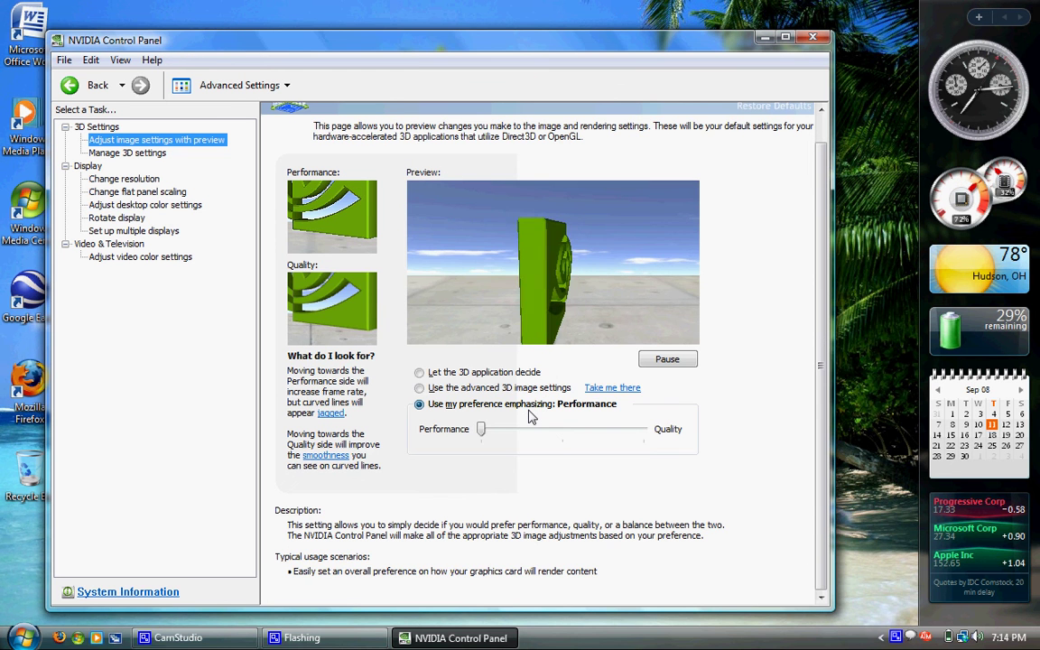
pyautogui.click(814, 38)
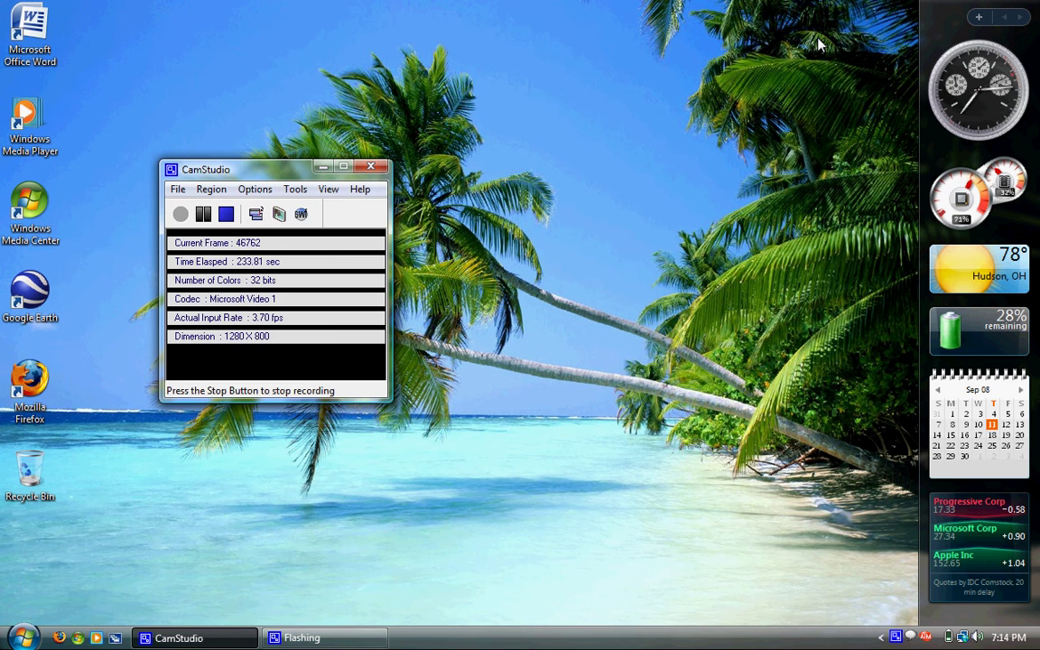
pyautogui.click(22, 638)
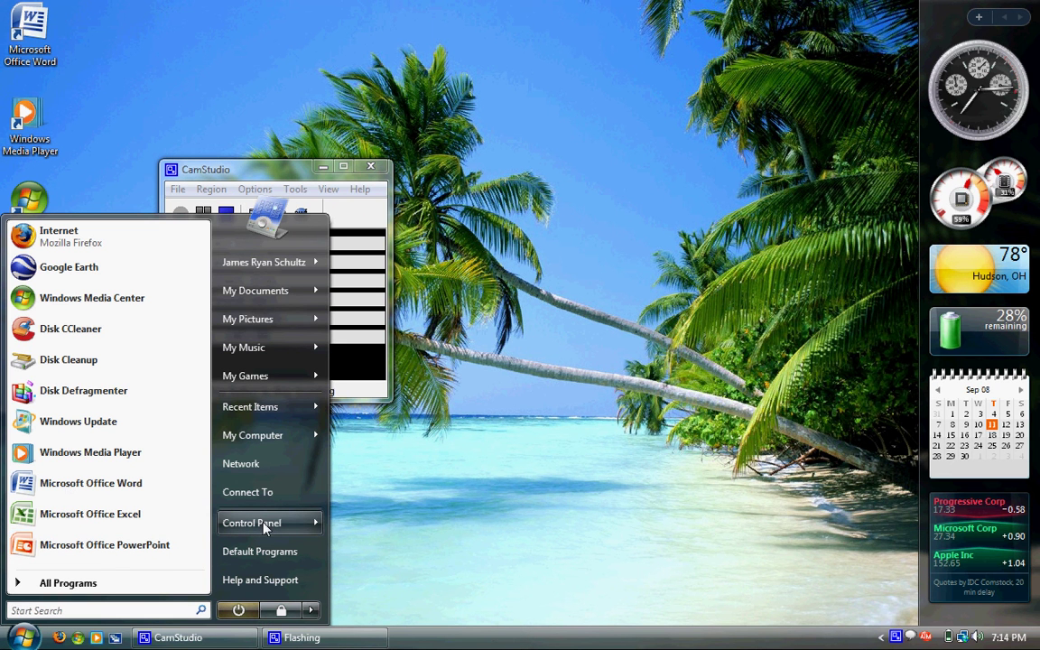
pyautogui.moveTo(264, 527)
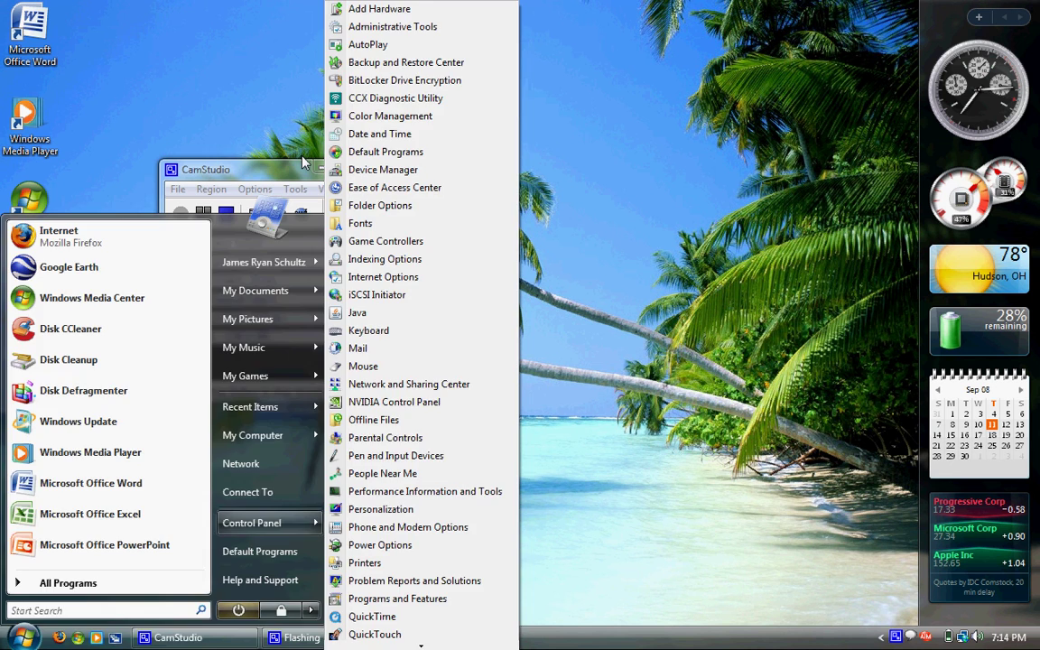
pyautogui.click(301, 170)
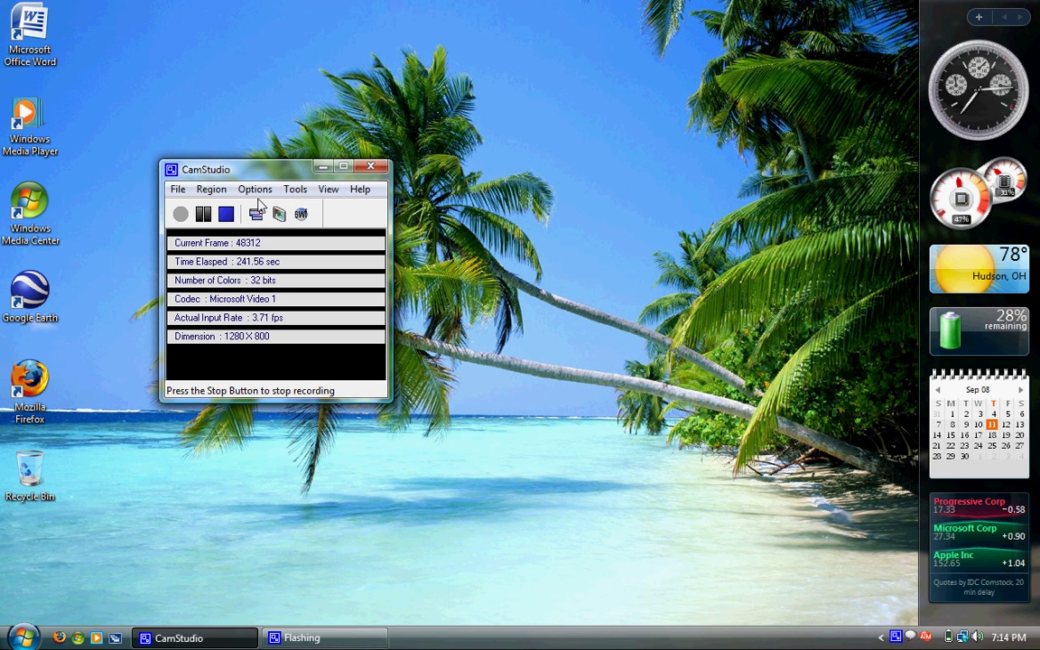